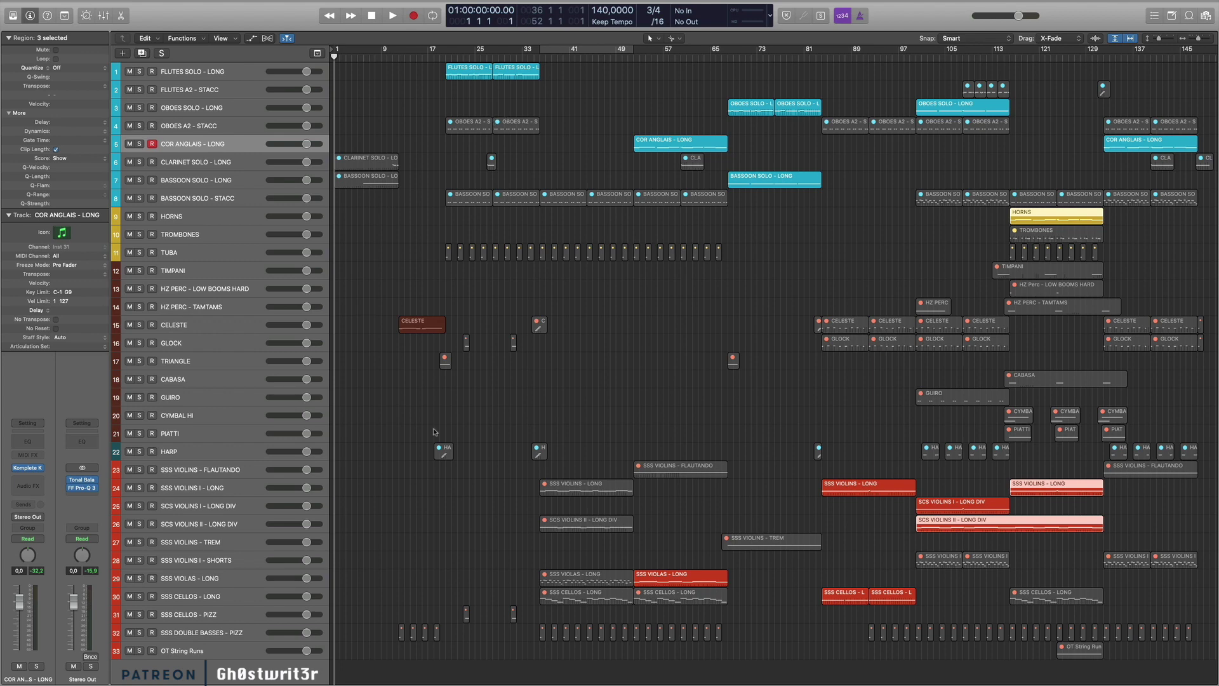
Step: Click through several regions and tracks in the arrangement area
click(416, 322)
click(490, 70)
click(677, 144)
click(674, 576)
click(772, 179)
click(773, 108)
click(861, 487)
click(865, 595)
click(959, 511)
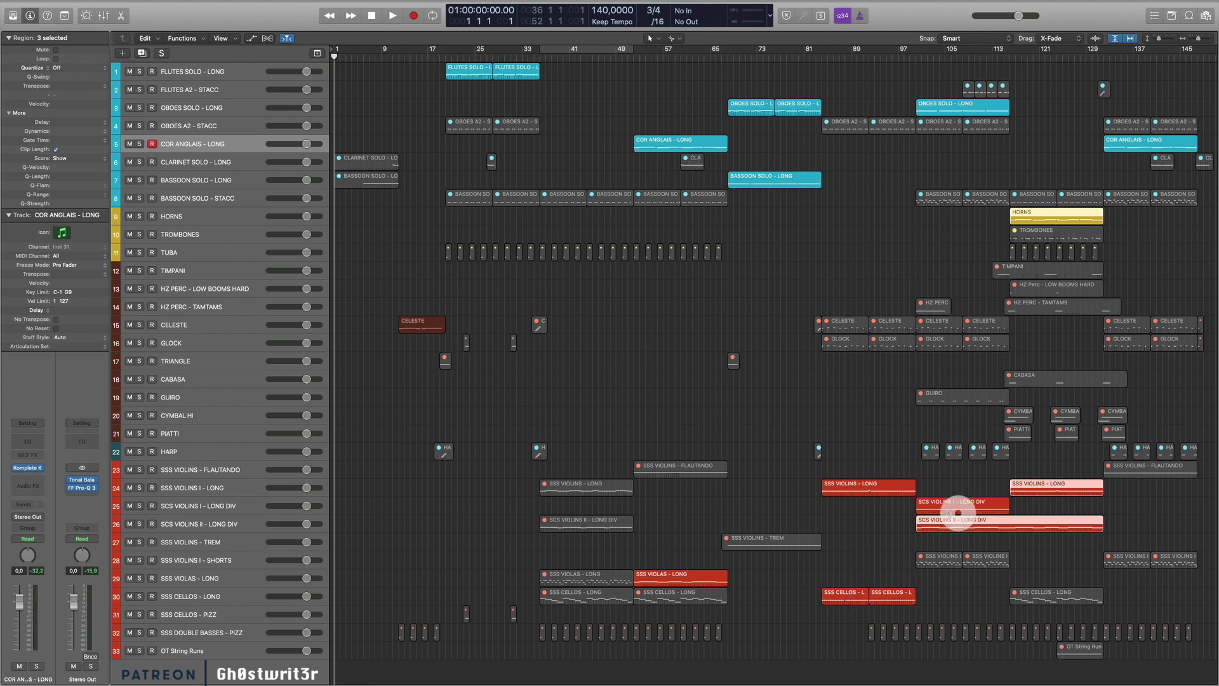
click(960, 108)
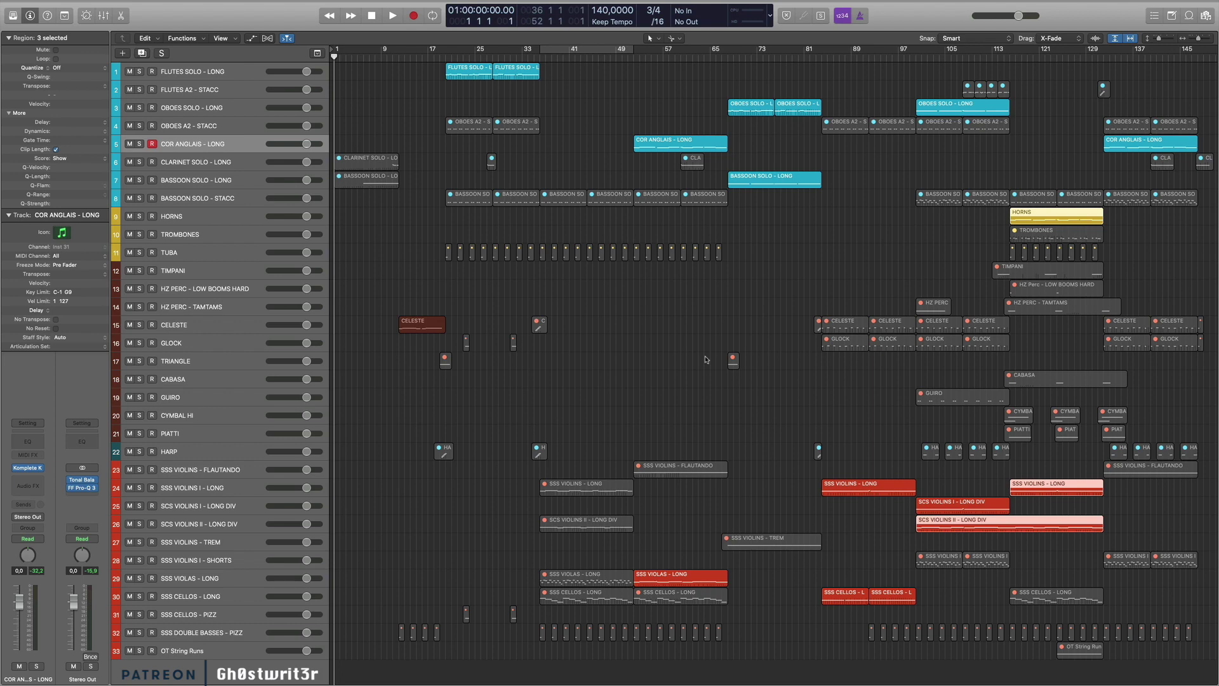
Step: Play the arrangement from about bar 12, then stop
click(395, 56)
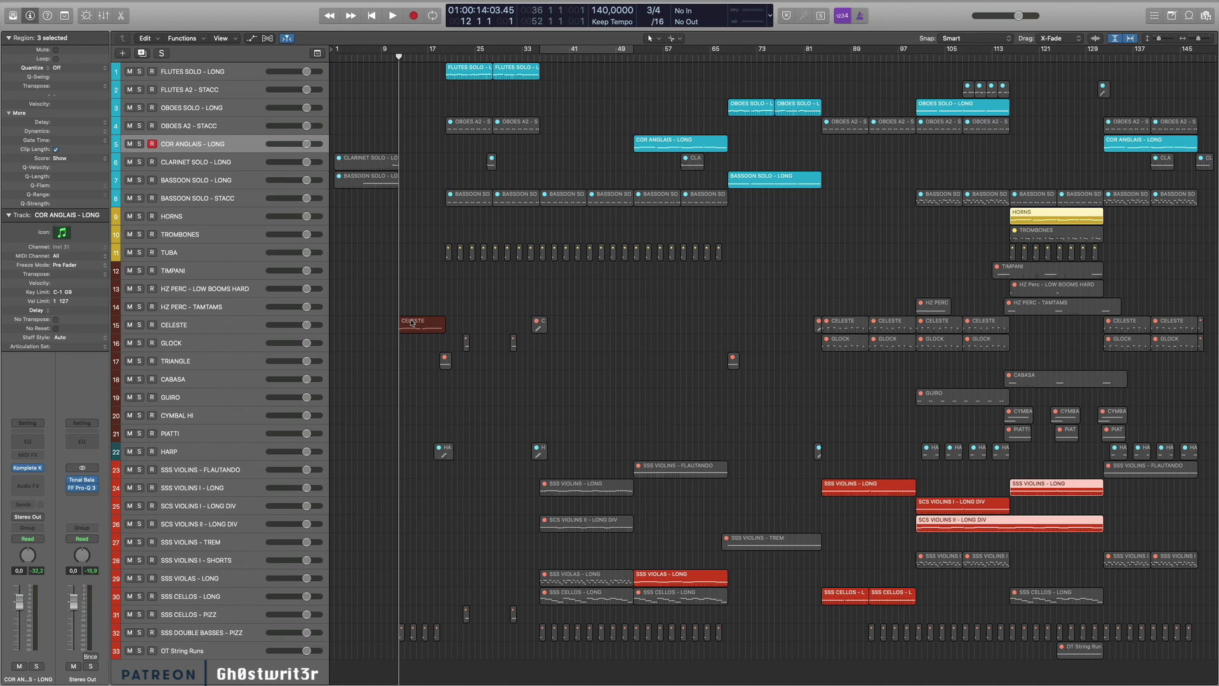
key(space)
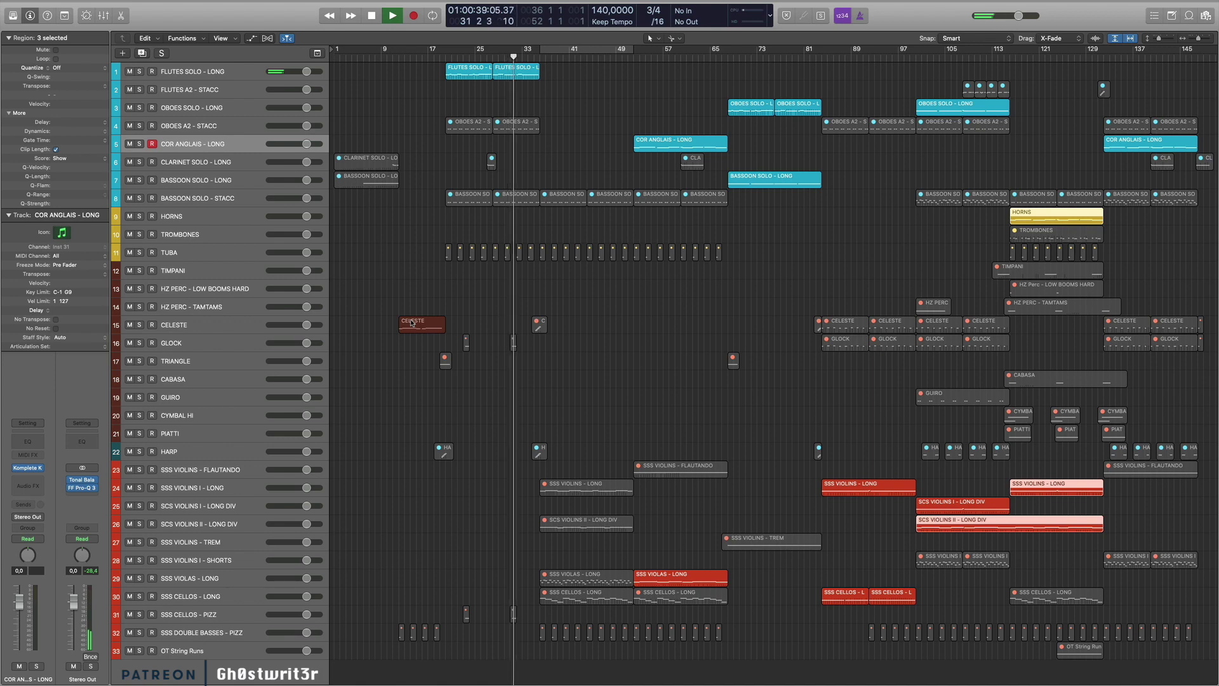
key(space)
Step: Play from about bar 52 and select the COR ANGLAIS - LONG region
click(634, 57)
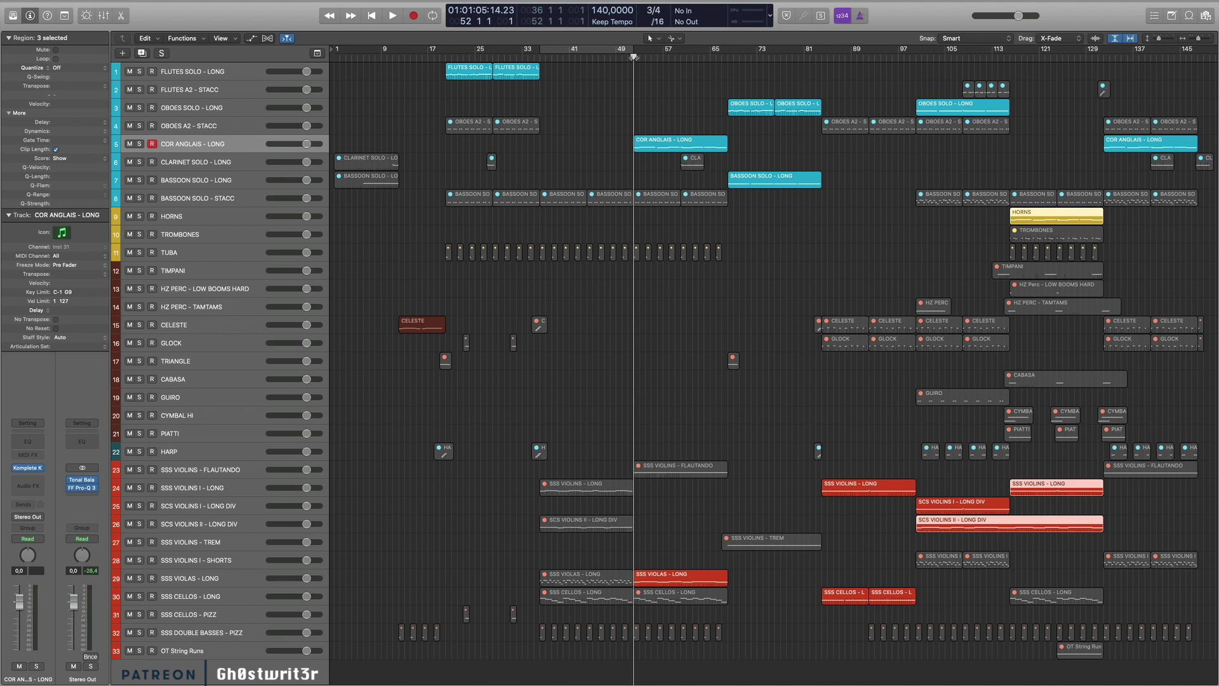
key(space)
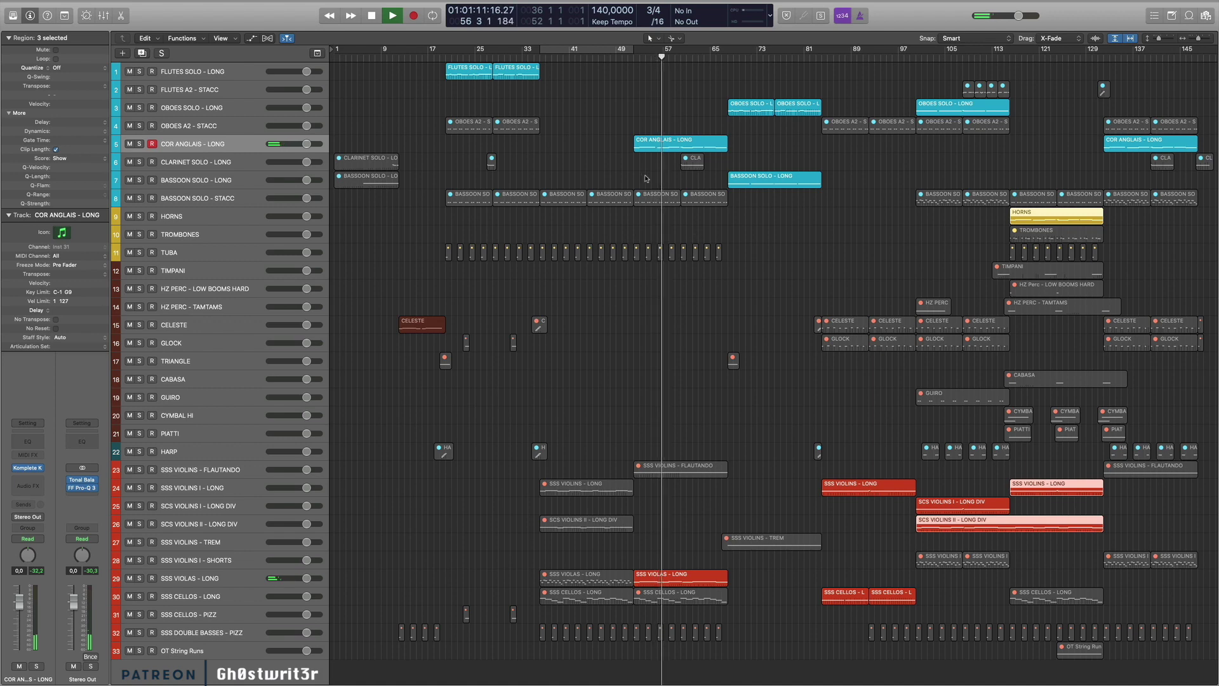
click(646, 144)
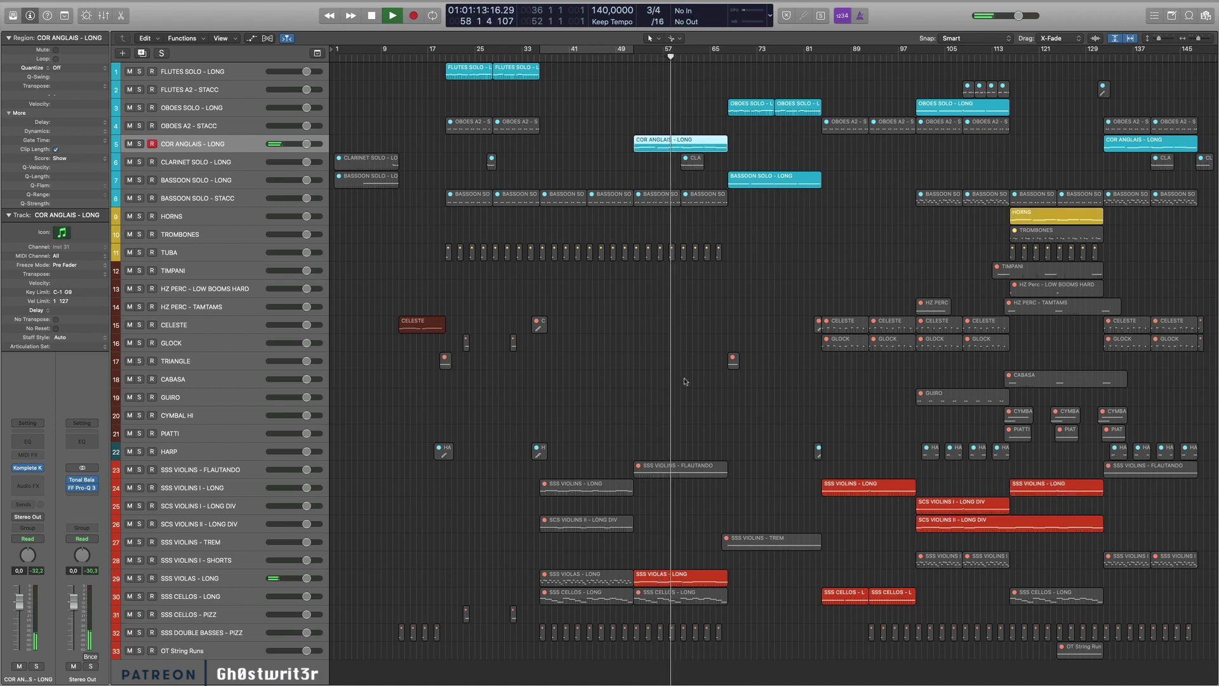
Step: Open the cor anglais and SSS VIOLAS - LONG regions' notes together, then close the editor
shift+click(657, 576)
double_click(656, 577)
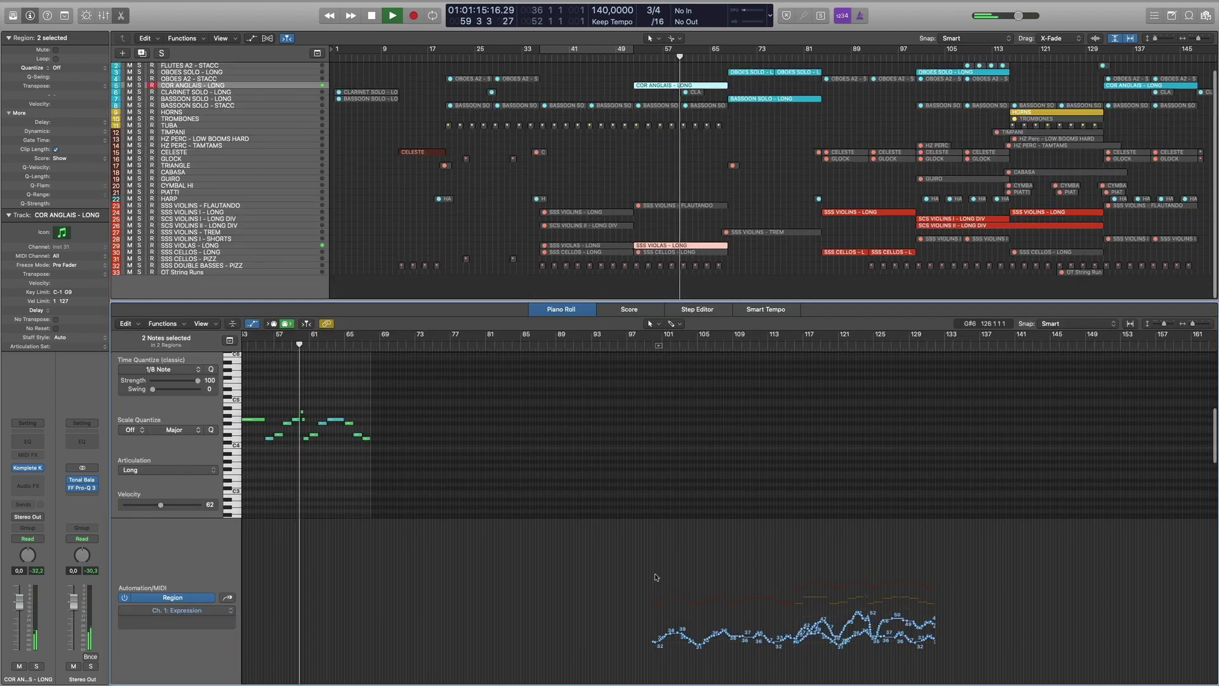
scroll(556, 490, up, 5)
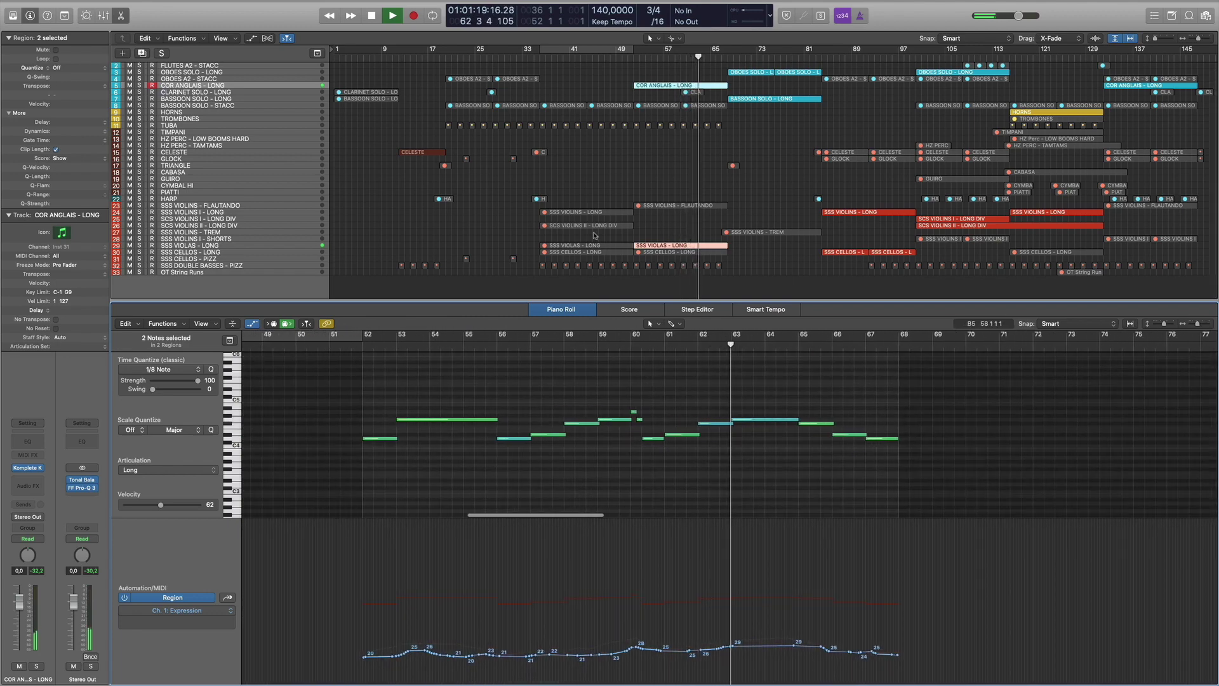
click(121, 18)
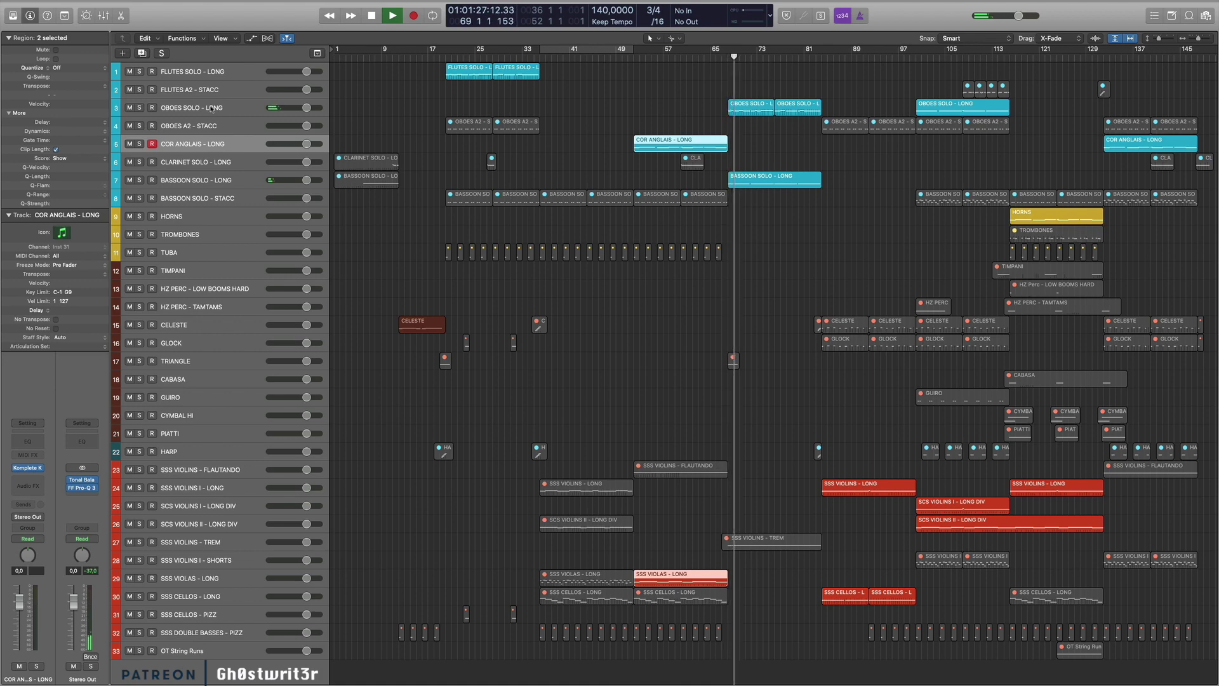
Step: Open the OBOES SOLO region's notes and show its Komplete Kontrol instrument plugin
click(749, 109)
double_click(749, 109)
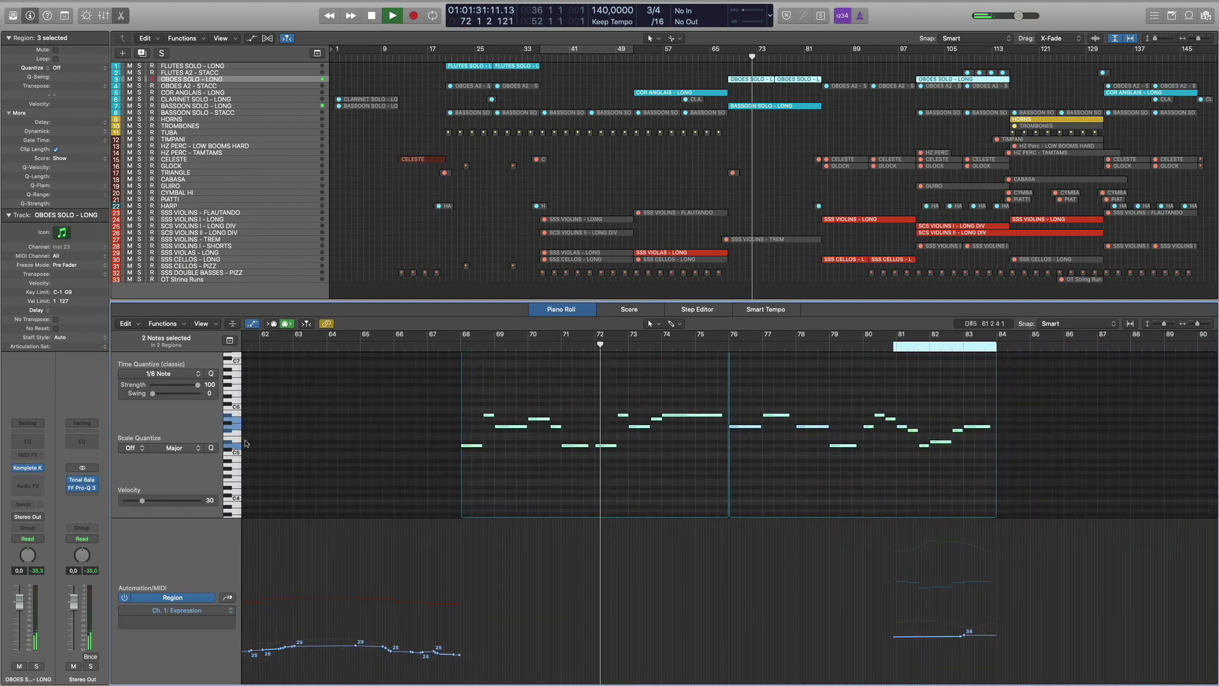
click(28, 469)
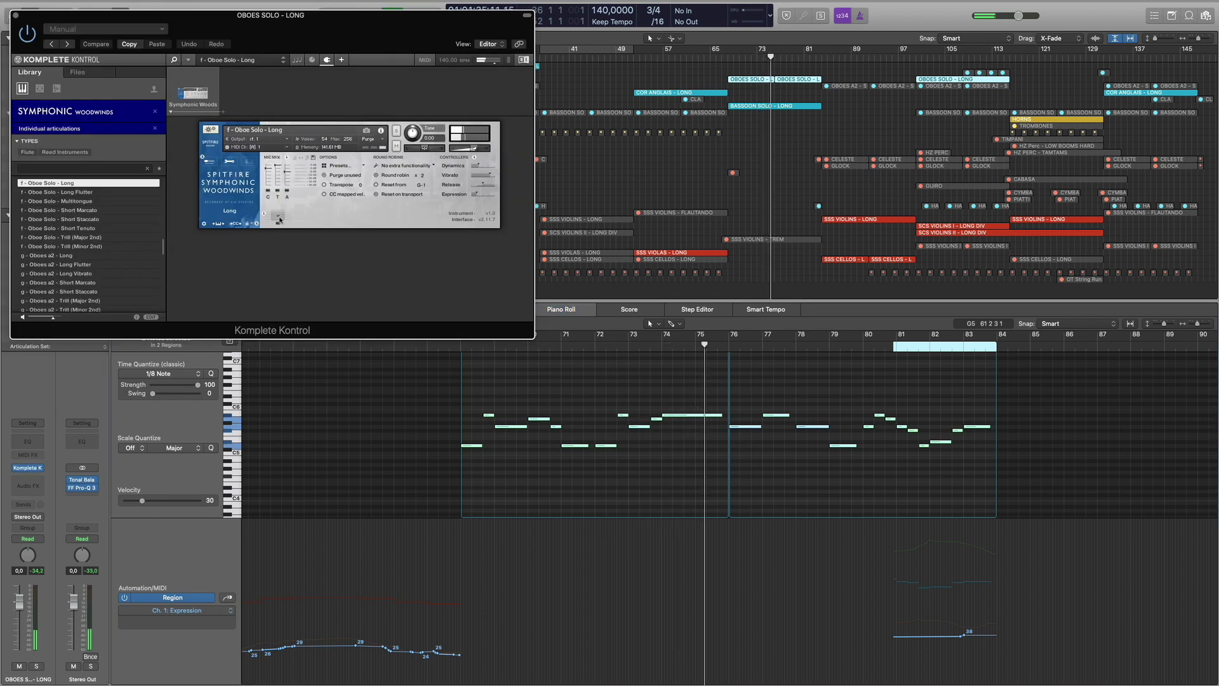
Step: Close the oboe's plugin window and view the BASSOON SOLO - LONG region's 16 notes
click(16, 15)
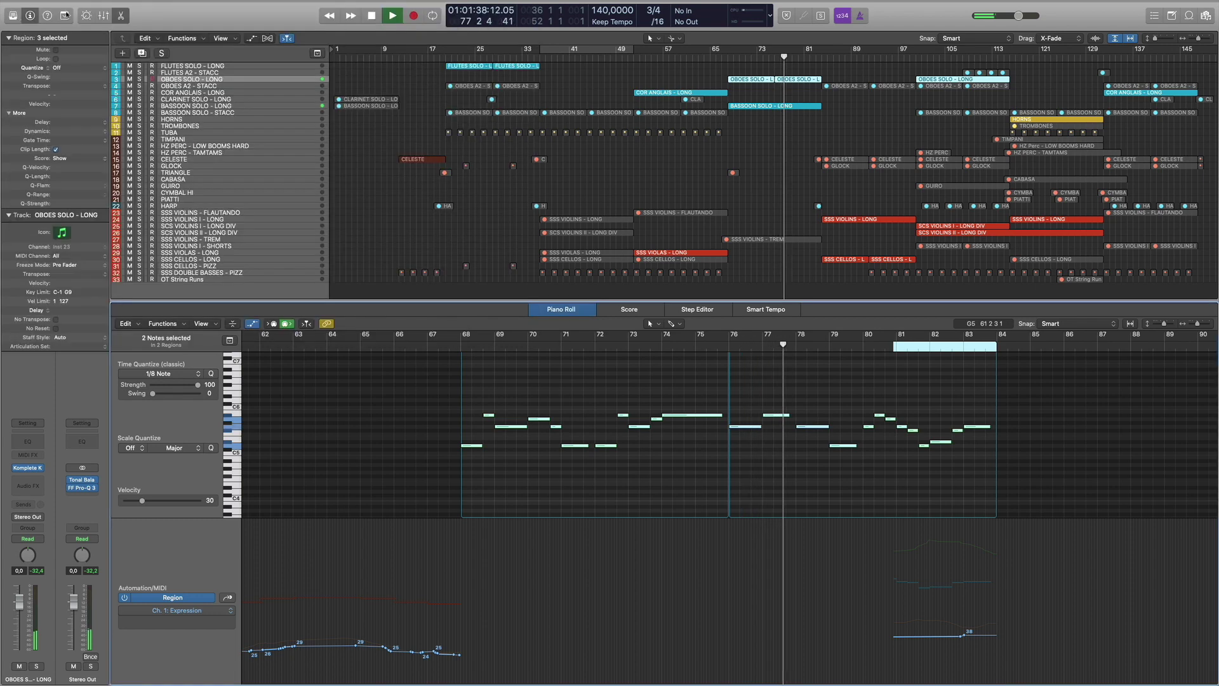
click(758, 106)
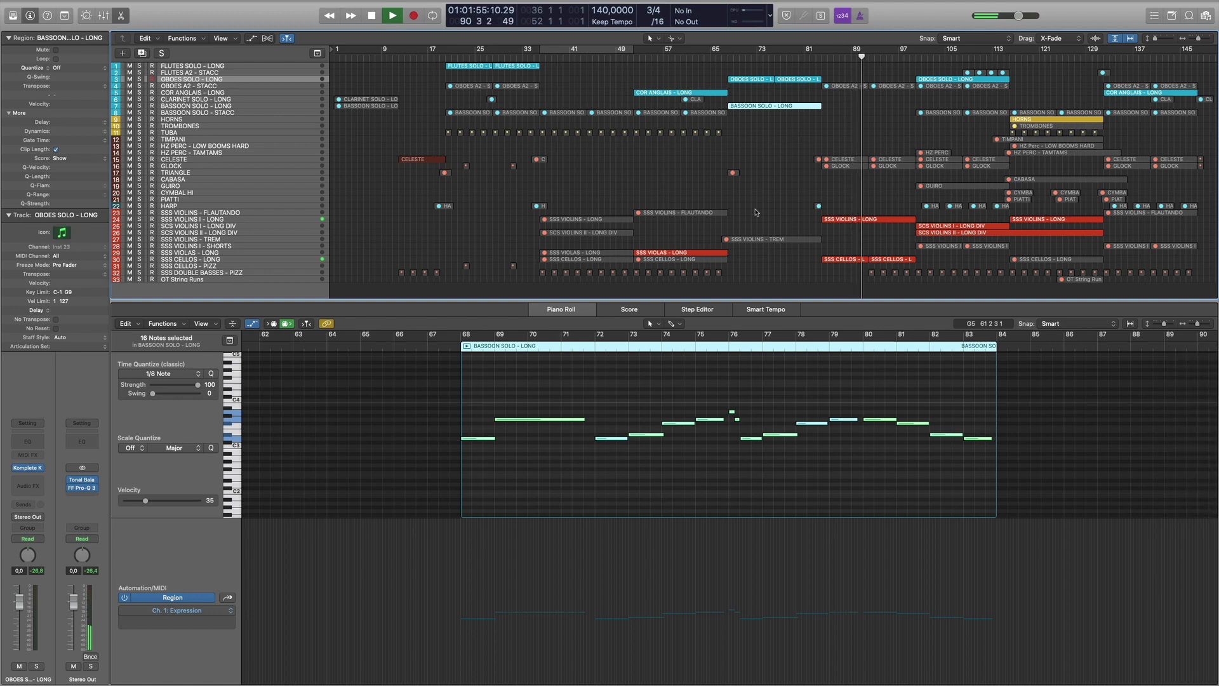
Step: Check the SSS violin and both cello regions, stop near bar 99, and view SCS VIOLINS I - LONG DIV
click(845, 220)
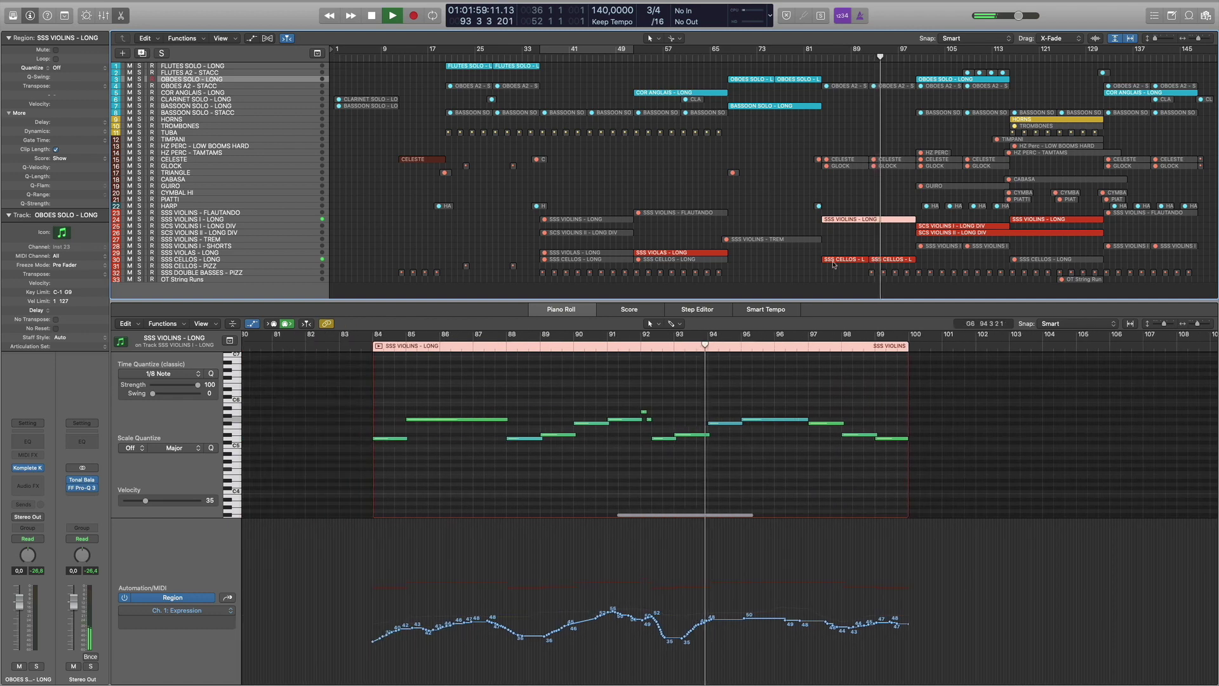
drag(834, 265, 907, 256)
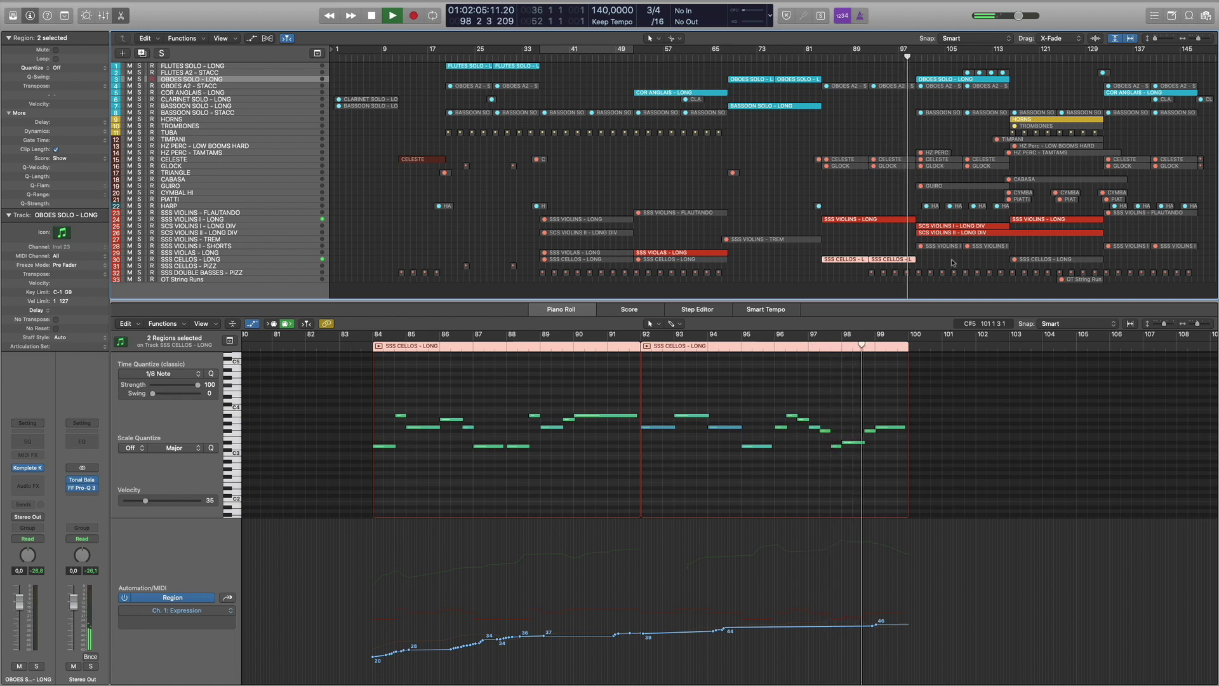
key(space)
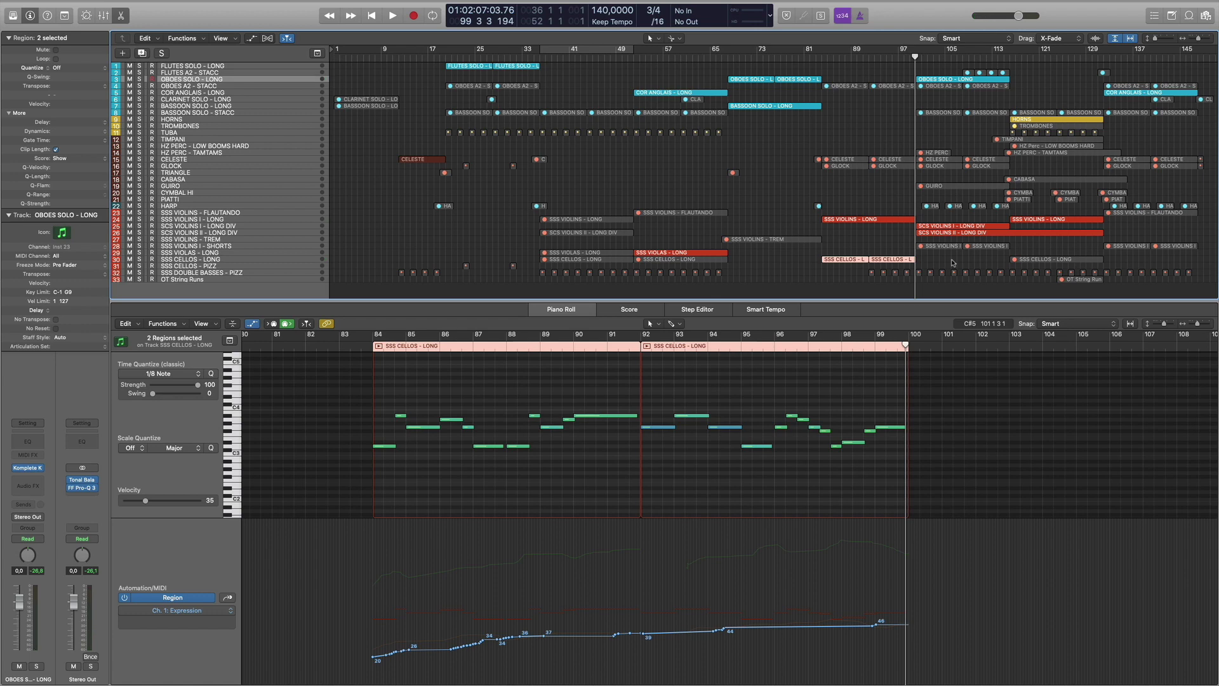
click(949, 226)
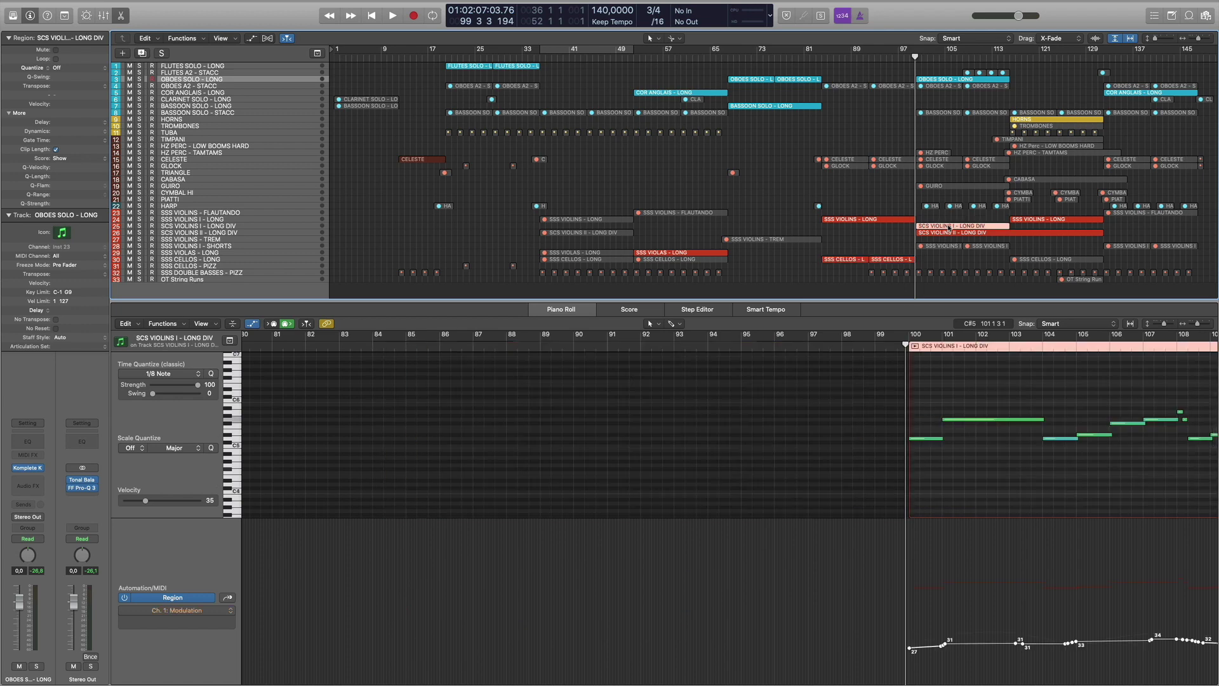
Step: Show the OBOES SOLO - LONG and SCS VIOLINS II notes together and play from bar 100
shift+click(949, 81)
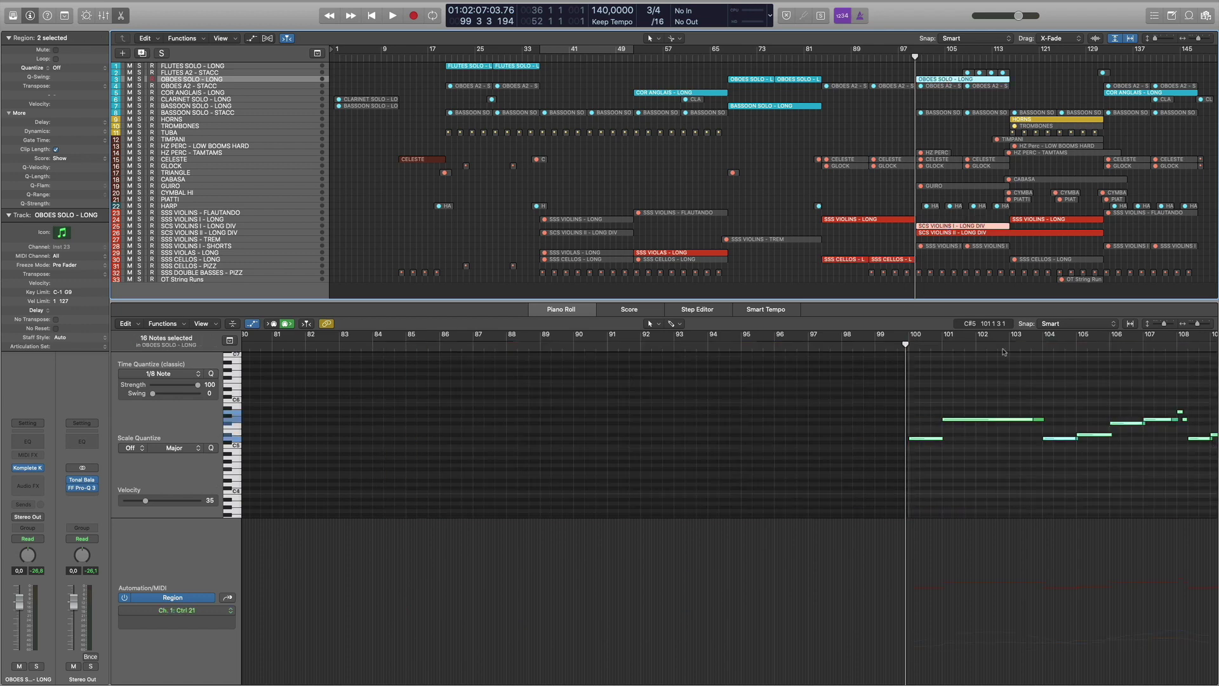
shift+click(954, 233)
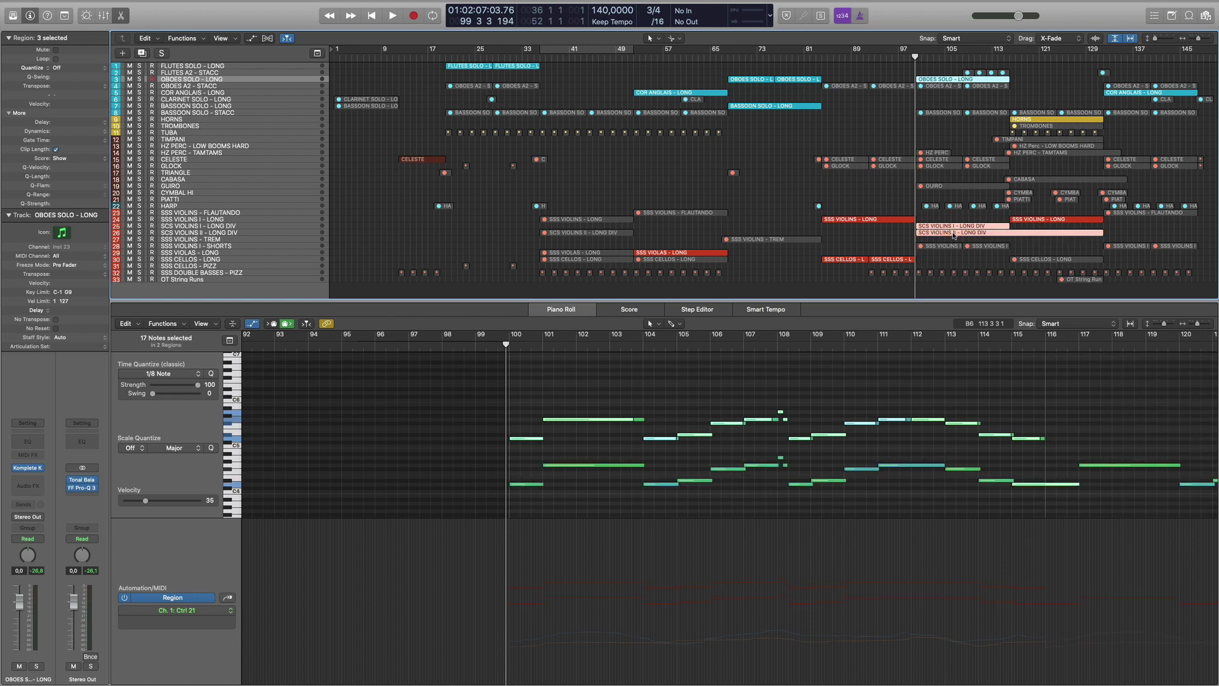
key(space)
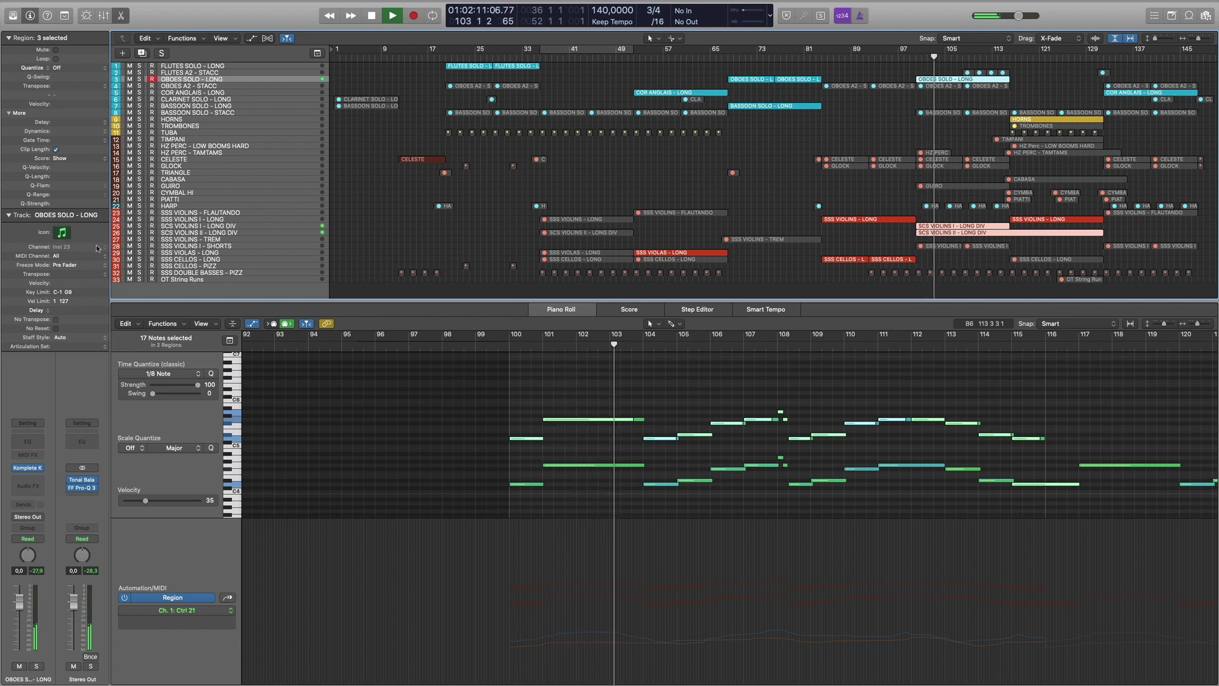
Step: Compare by toggling mute on violins II, violins I and oboe tracks, stop, and show HORNS notes
click(130, 232)
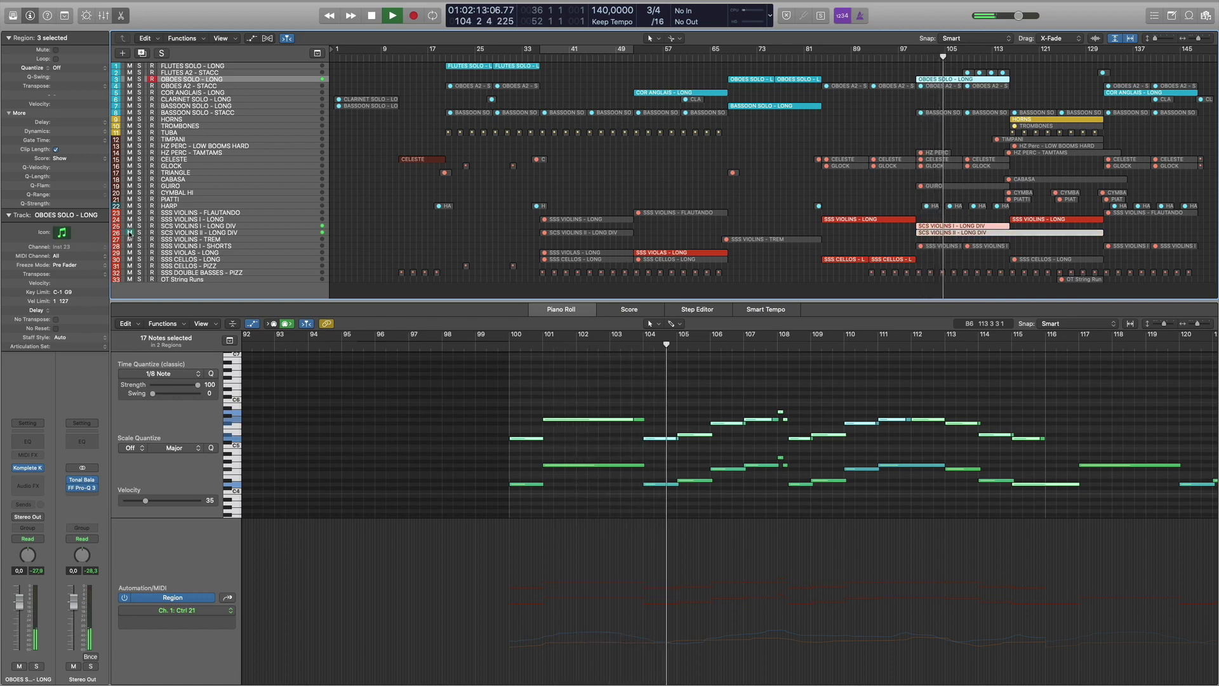
click(130, 232)
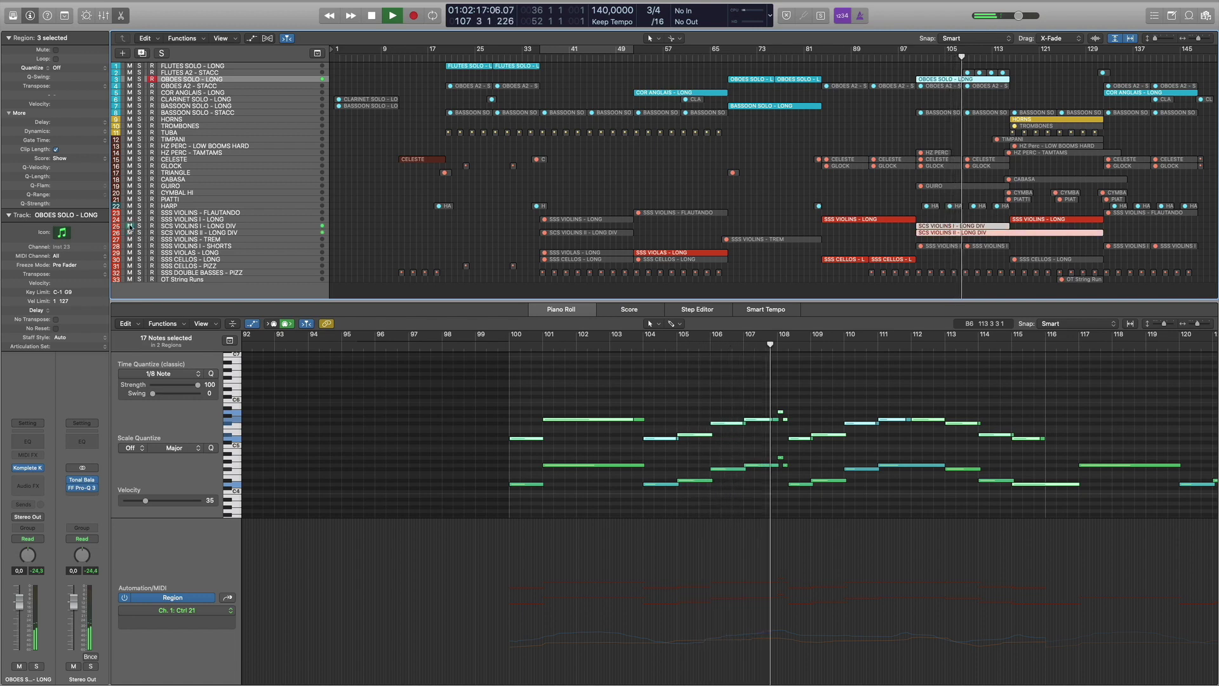
click(130, 226)
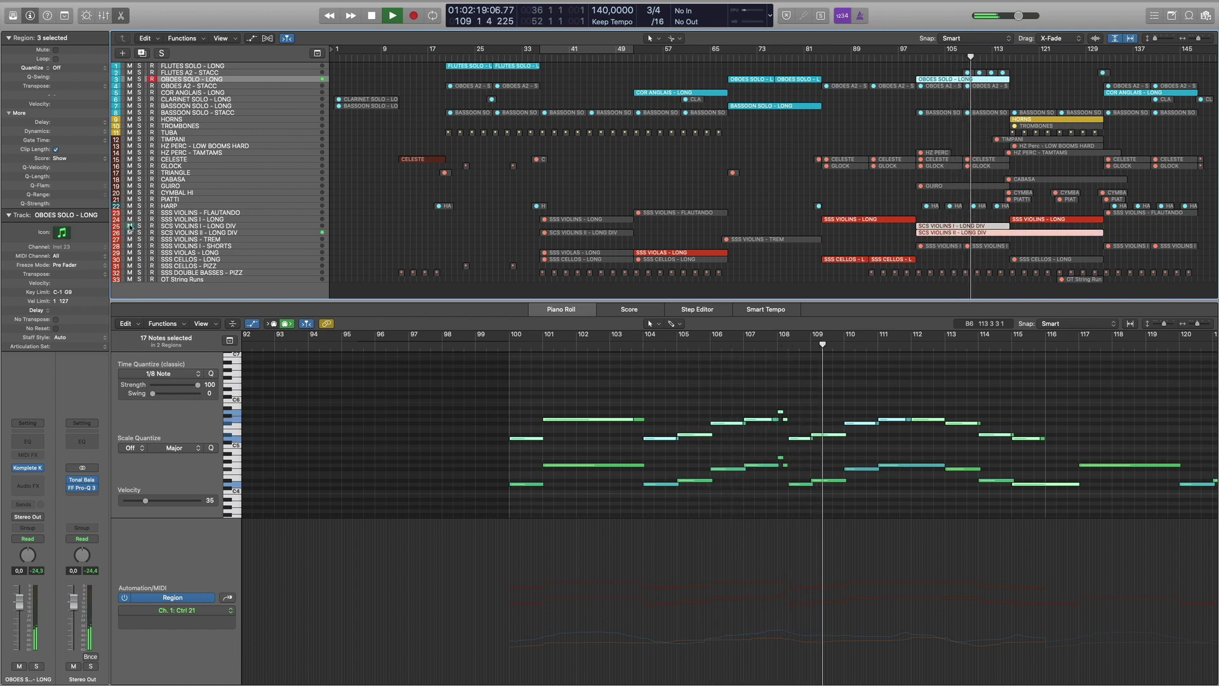
click(129, 79)
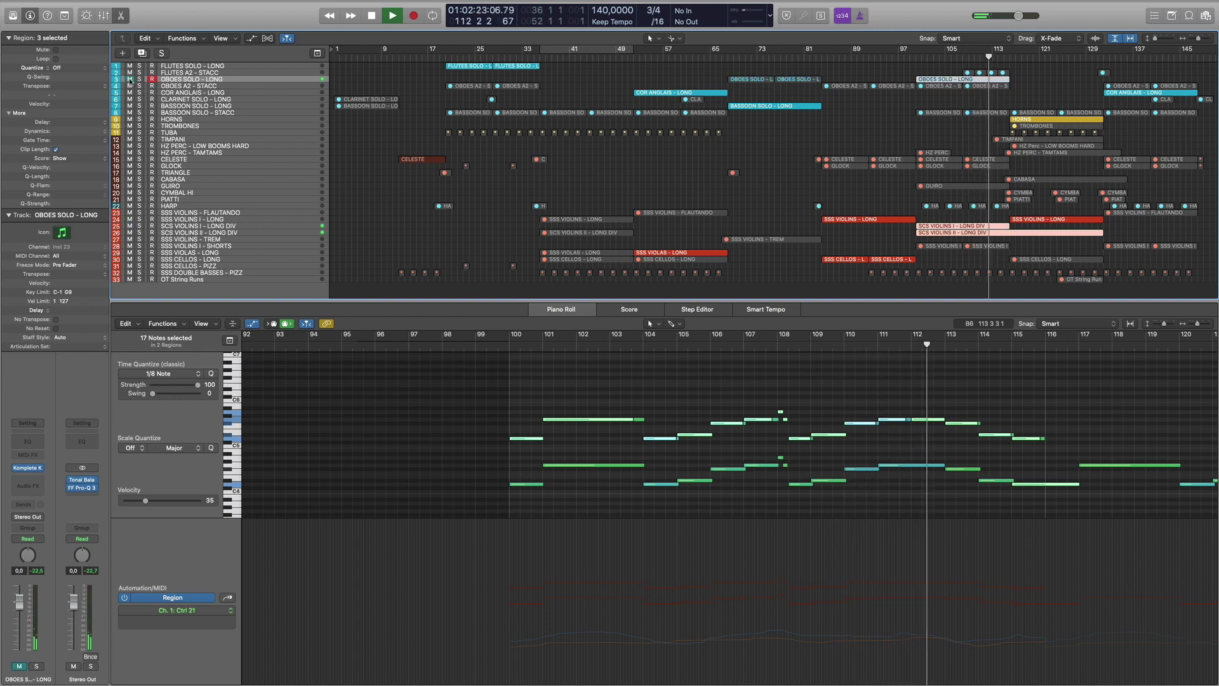
click(130, 79)
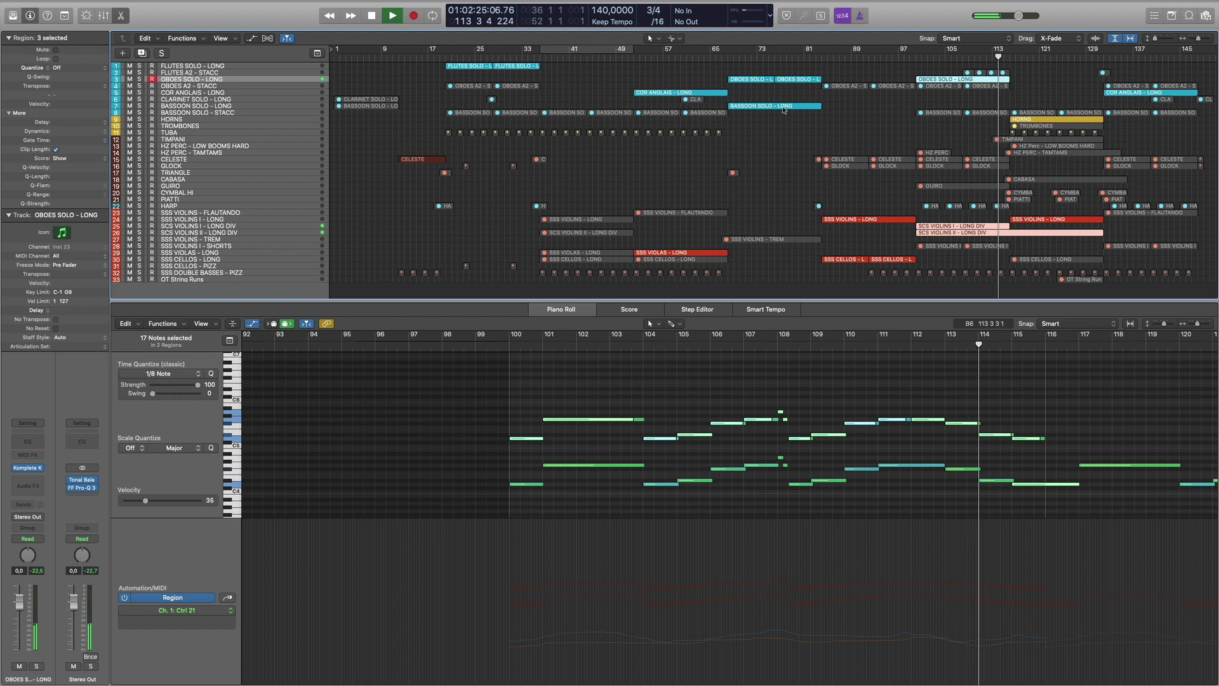
scroll(853, 129, right, 10)
scroll(852, 129, right, 2)
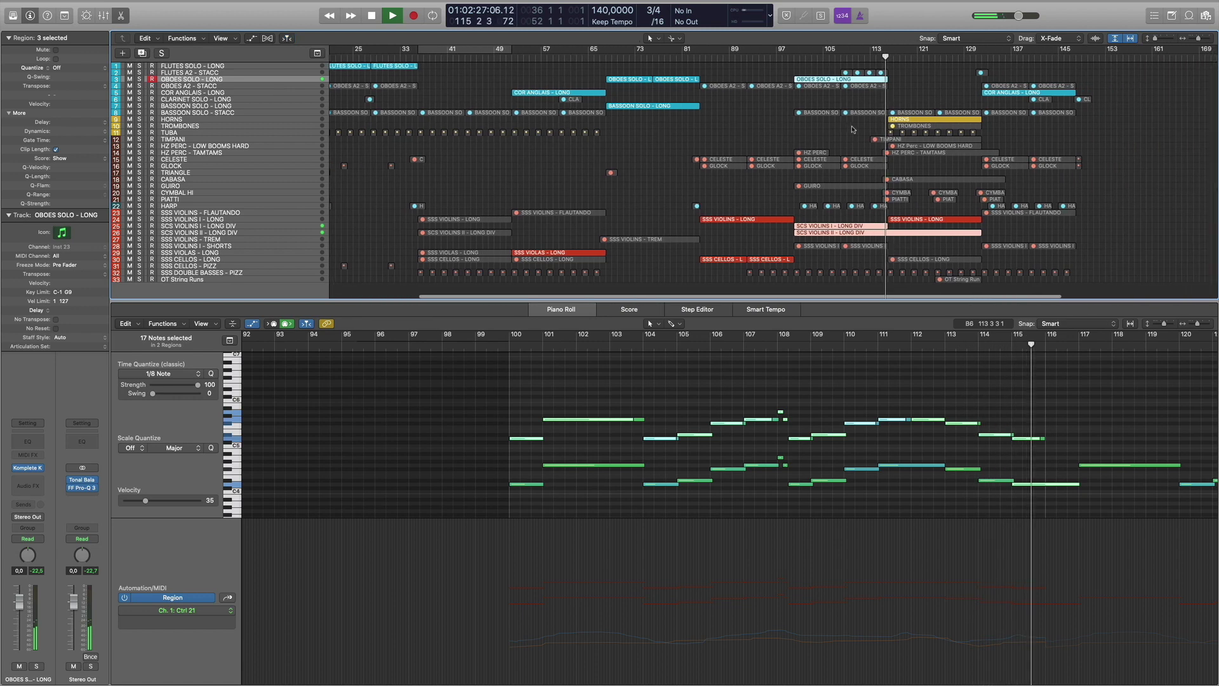
key(space)
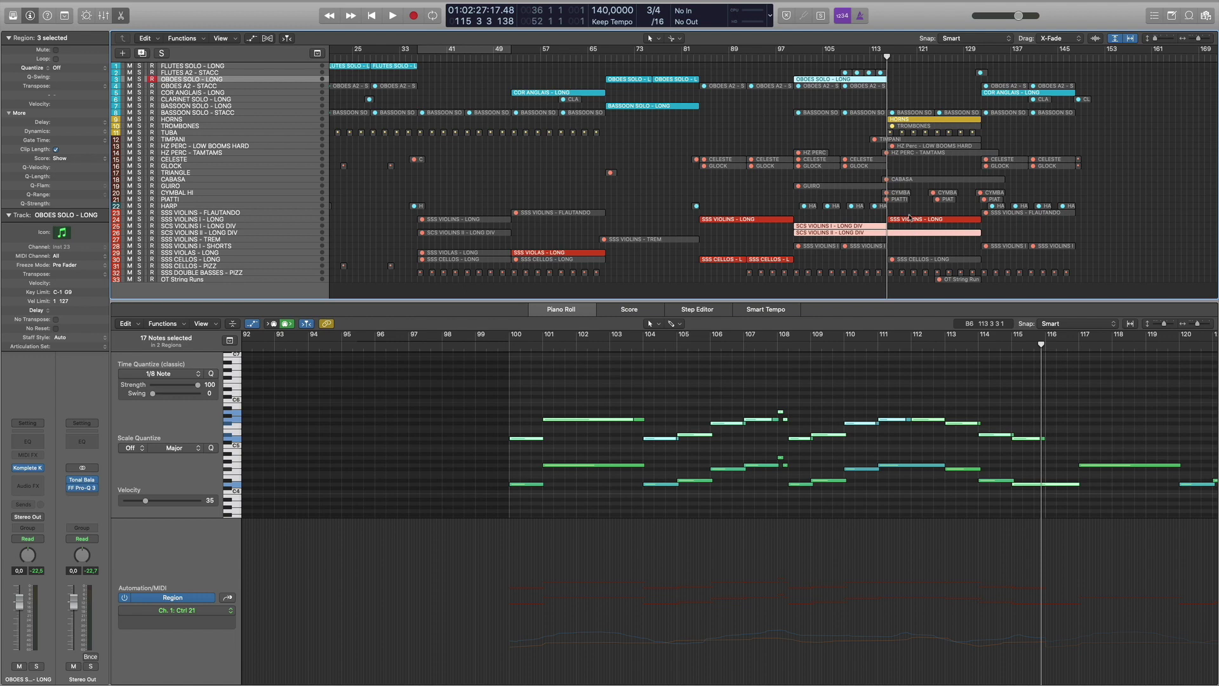
click(902, 120)
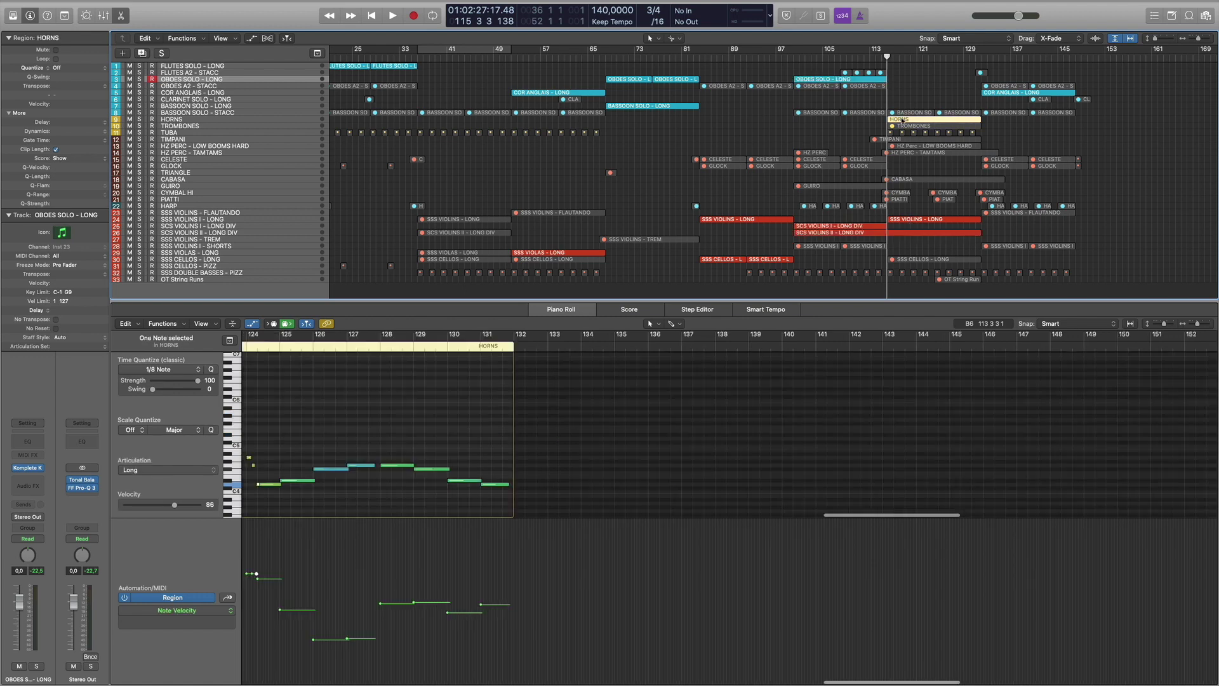
Step: Add the SCS VIOLINS II and SSS VIOLINS - LONG regions to the horns view and play from bar 115
shift+click(911, 234)
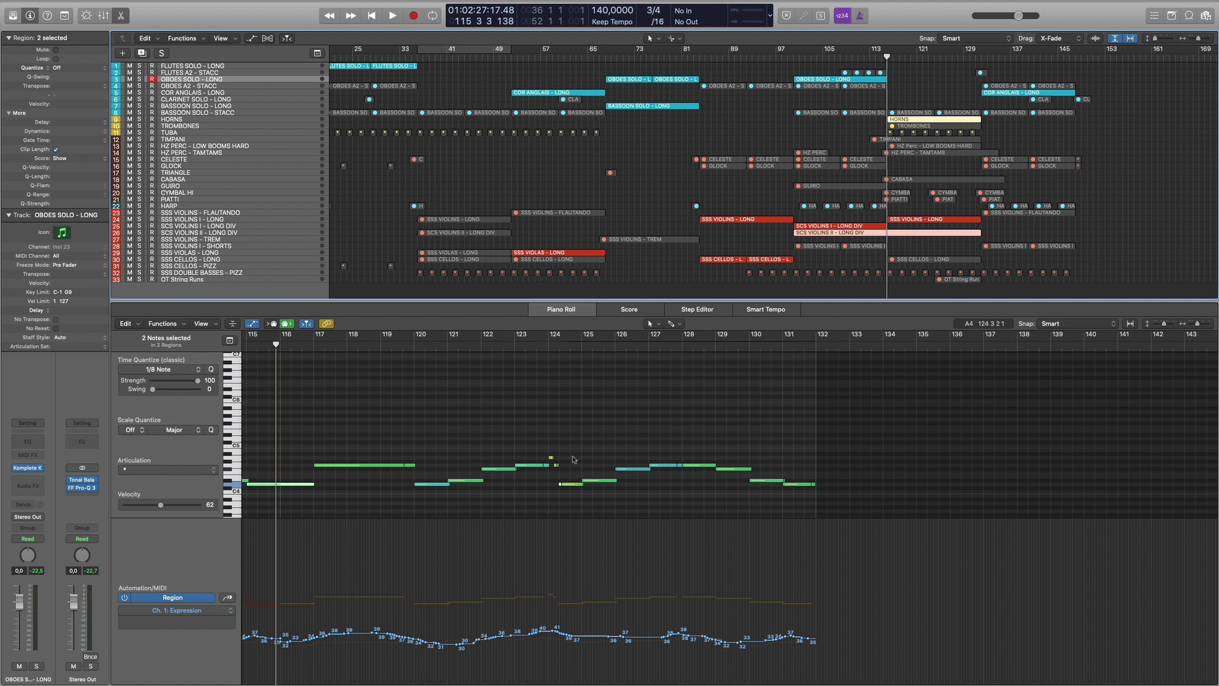
shift+click(910, 220)
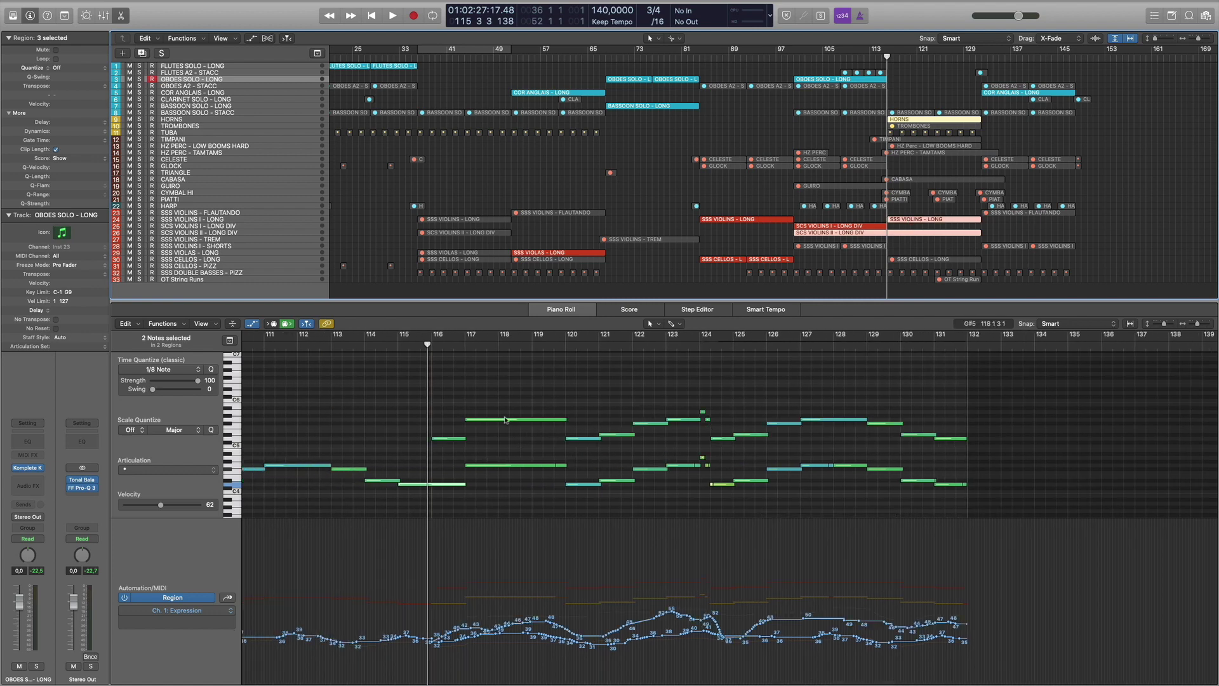
key(space)
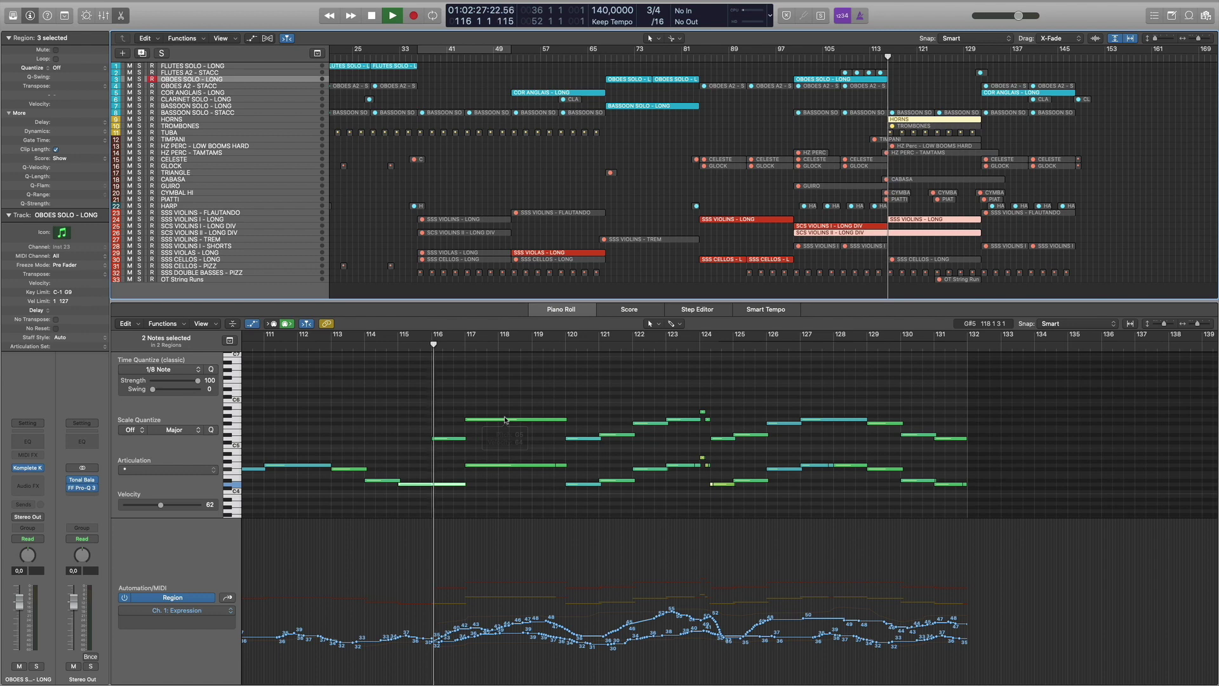
Step: Mute and unmute the SSS VIOLINS - LONG track while listening, then stop playback
click(129, 219)
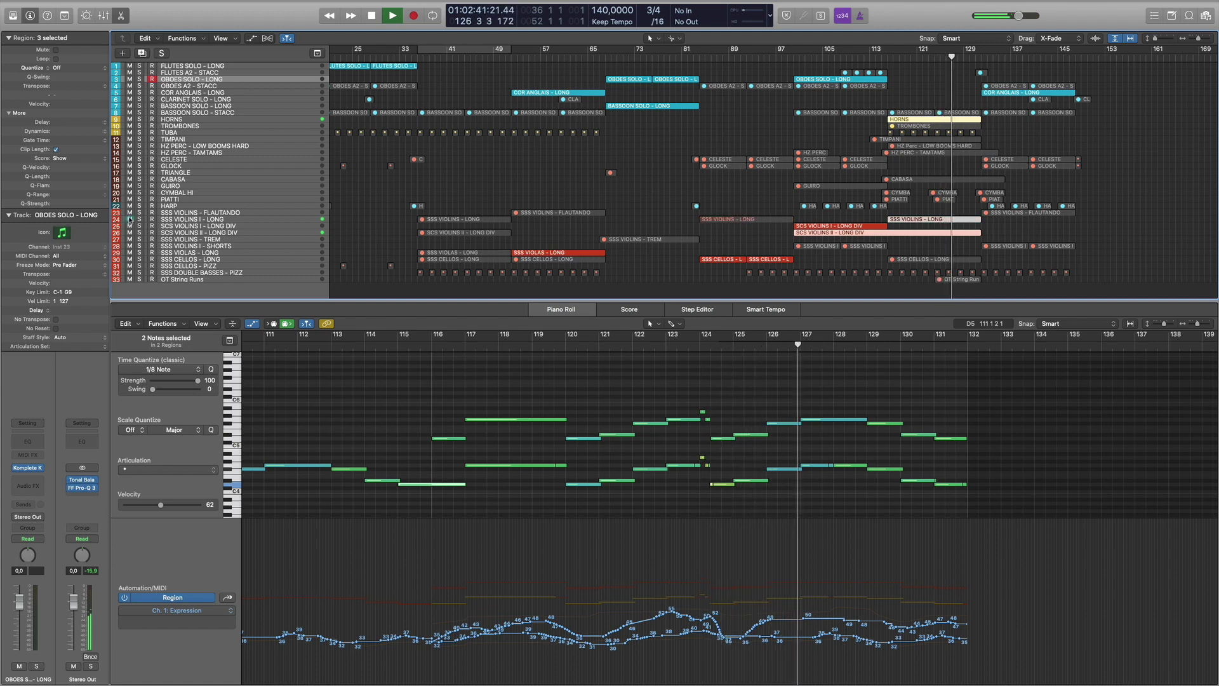
click(130, 220)
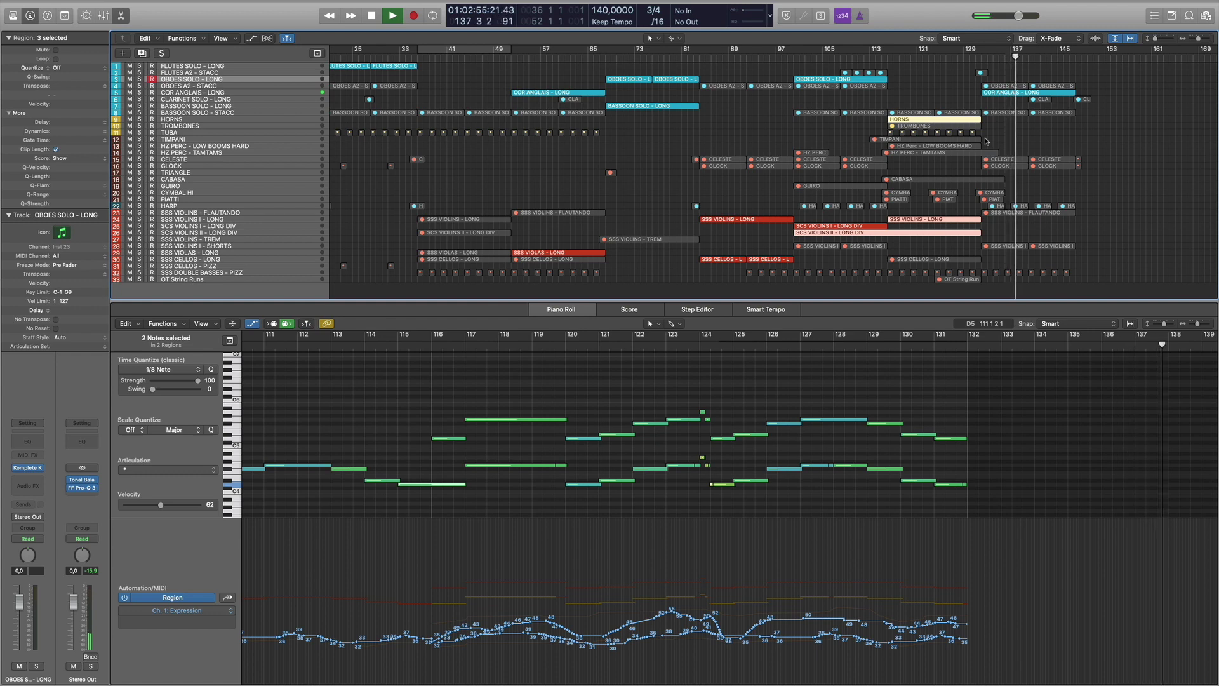
key(space)
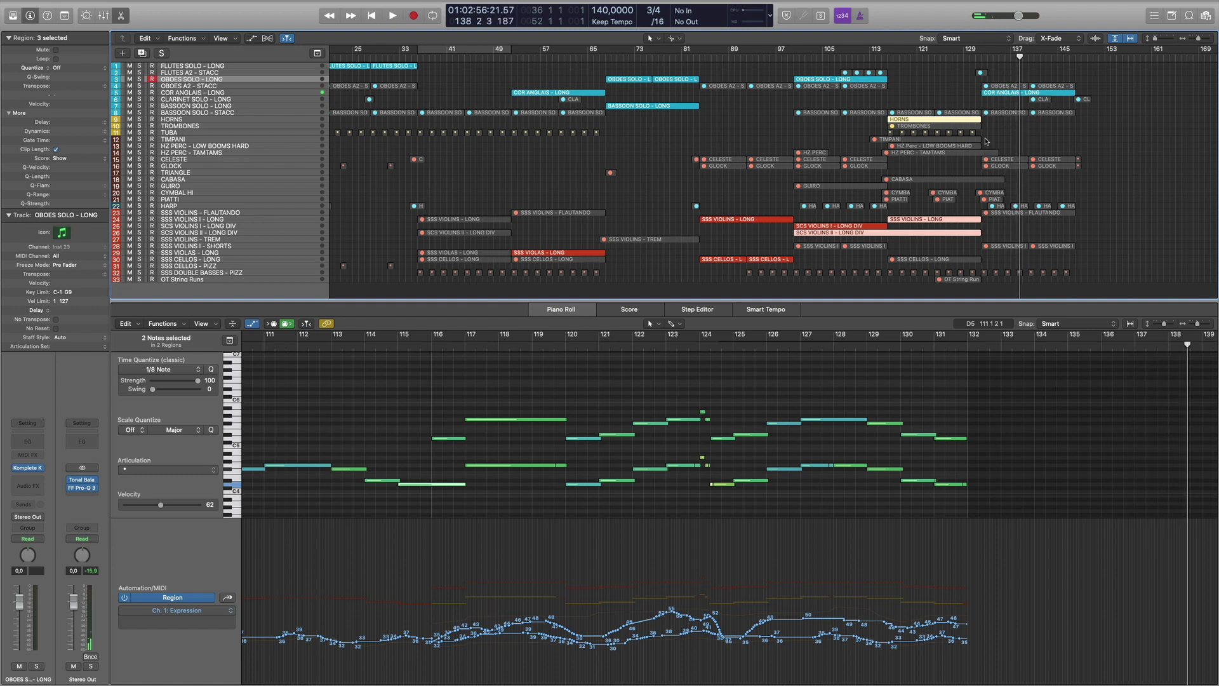
Step: Close the piano roll and zoom to fit all 33 tracks, bars 1 to 145
click(121, 15)
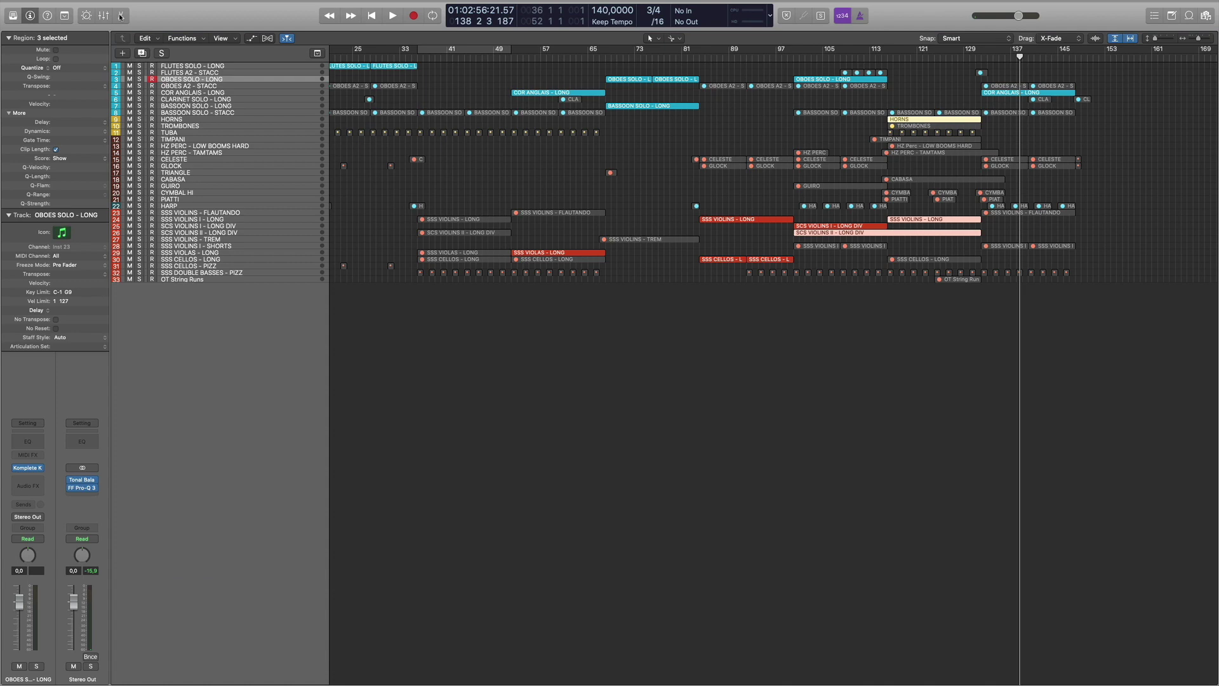
key(z)
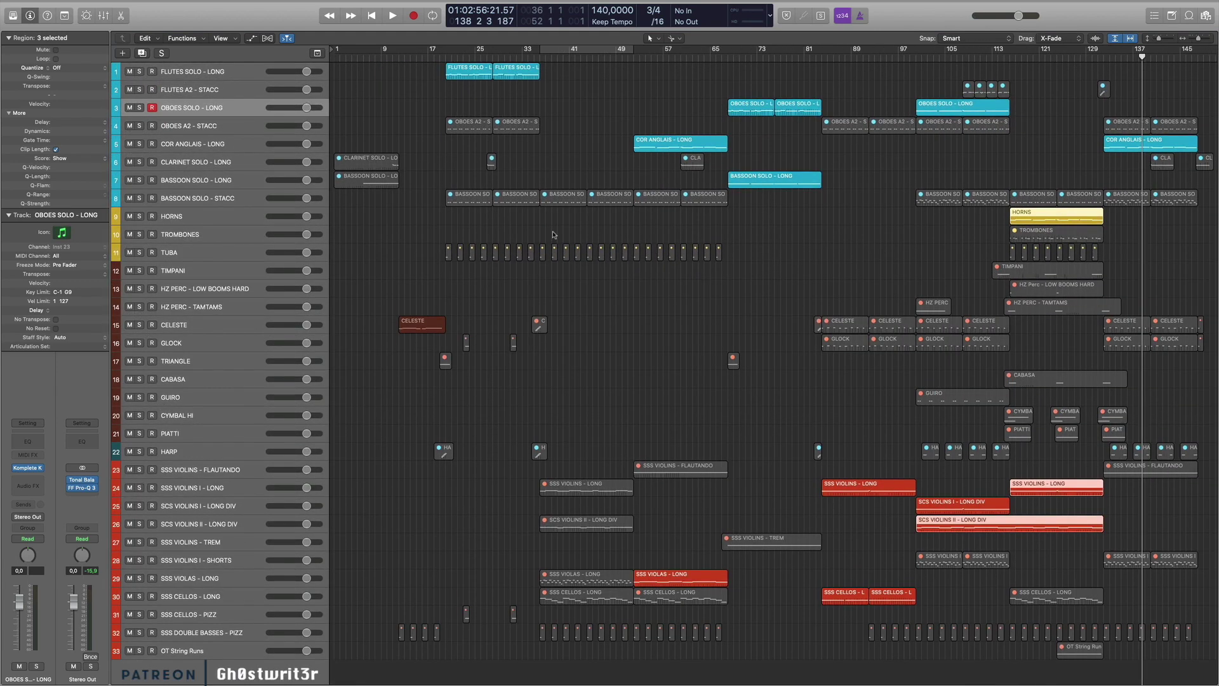